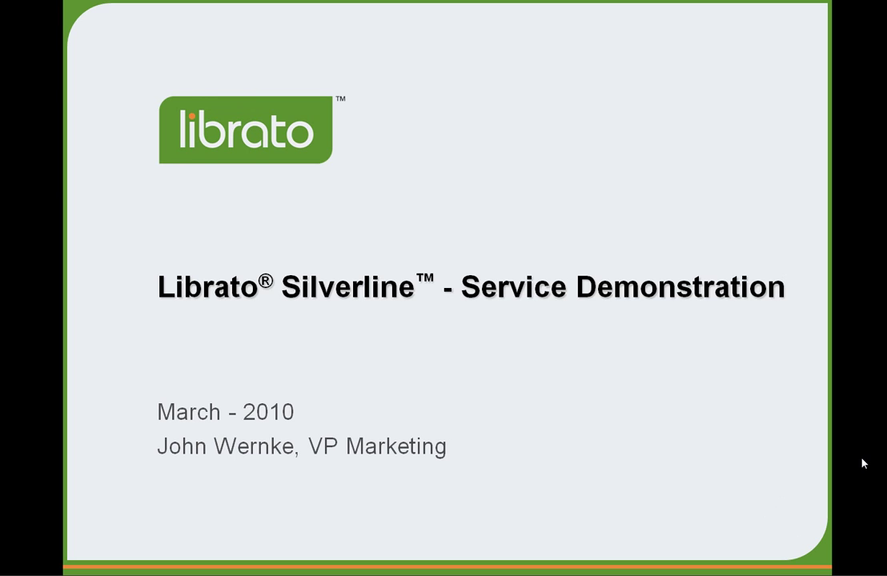
Advance from the service demonstration title slide to the Silverline Overview slide
key("Right")
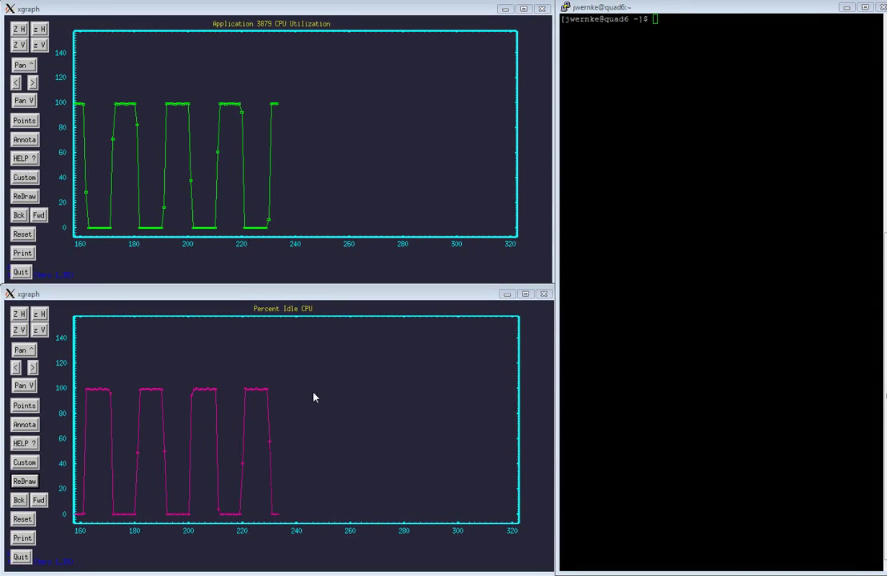
Enter 'analytics 10000 >/dev/null' at the terminal prompt without running it
left_click(669, 139)
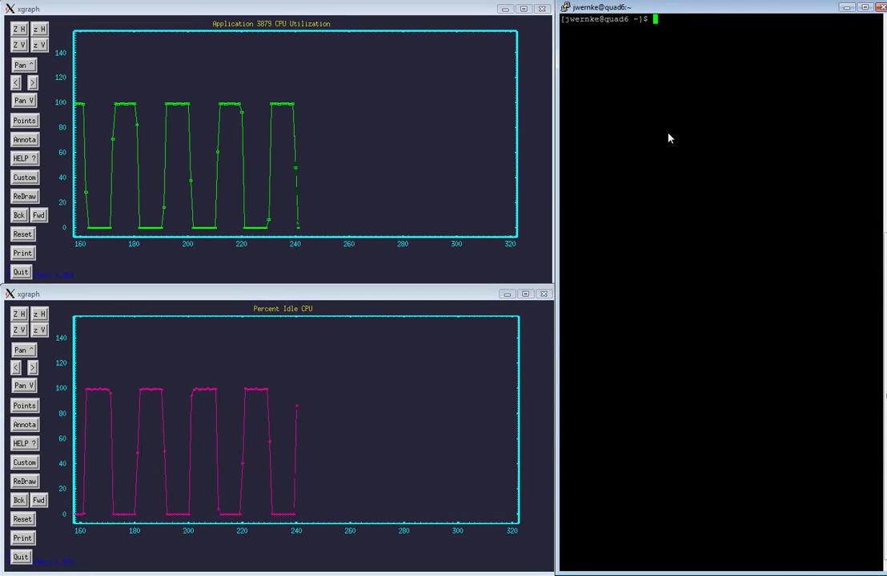
type("analytics 10000")
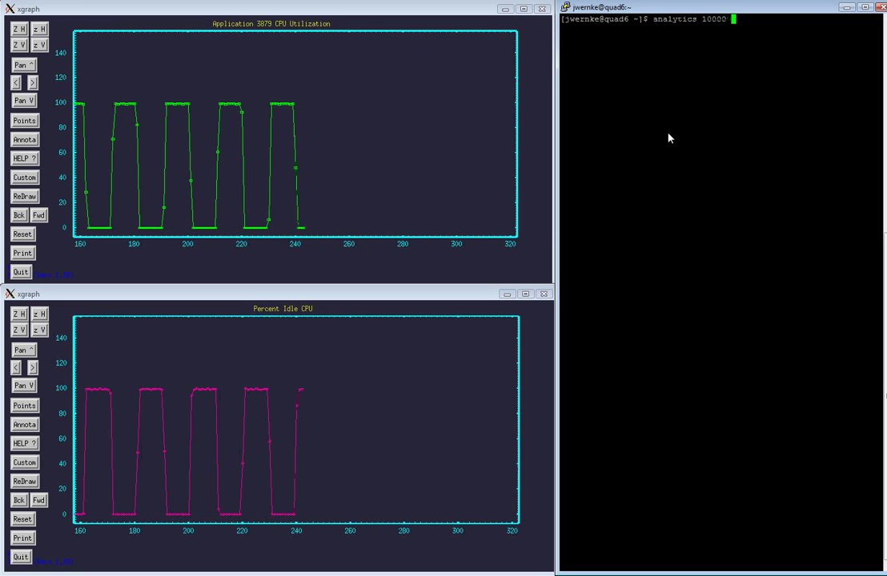
type(" >/dev/null")
Run analytics 10000; application CPU falls to about 50% and idle CPU to 0
key("Return")
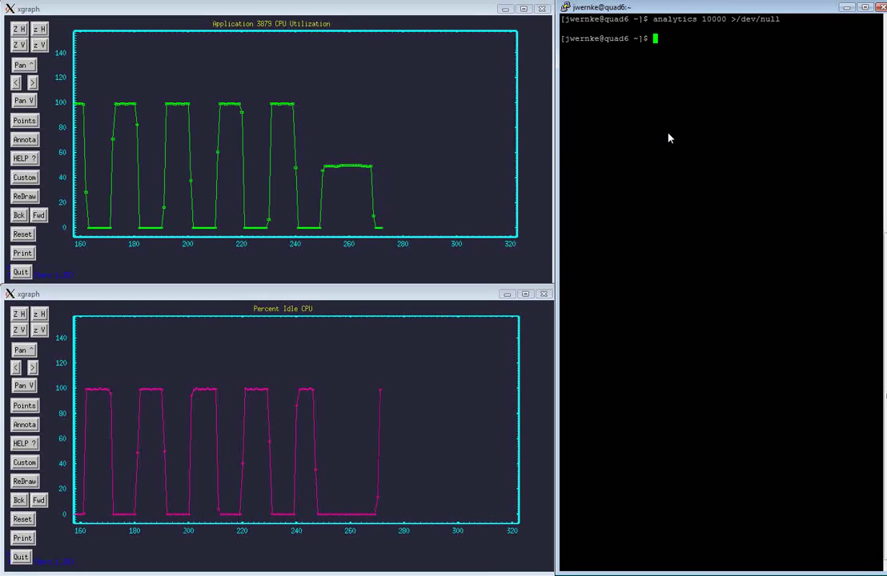
Recall the analytics 10000 command and prefix it with 'silverline'
key("Up")
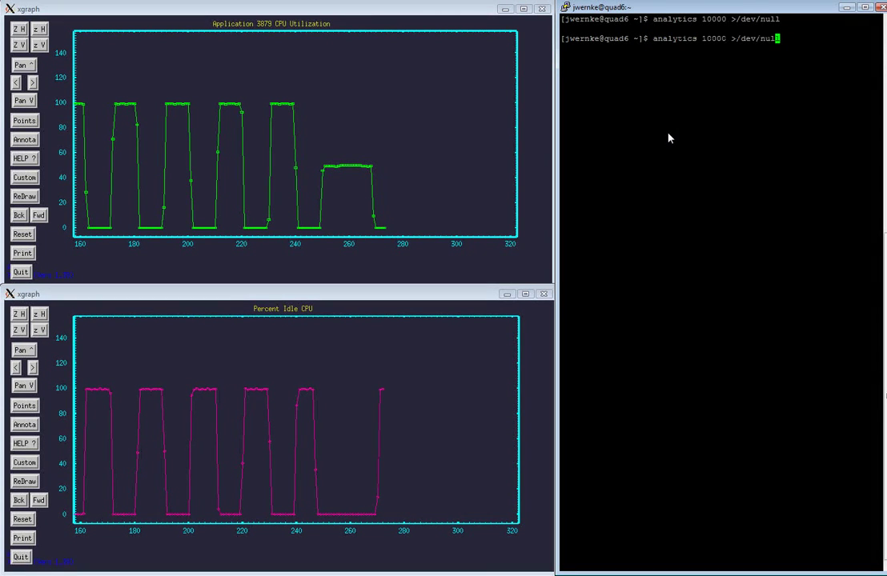
key("Left")
key("Left")
key("Left")
key("Left")
type("silverline")
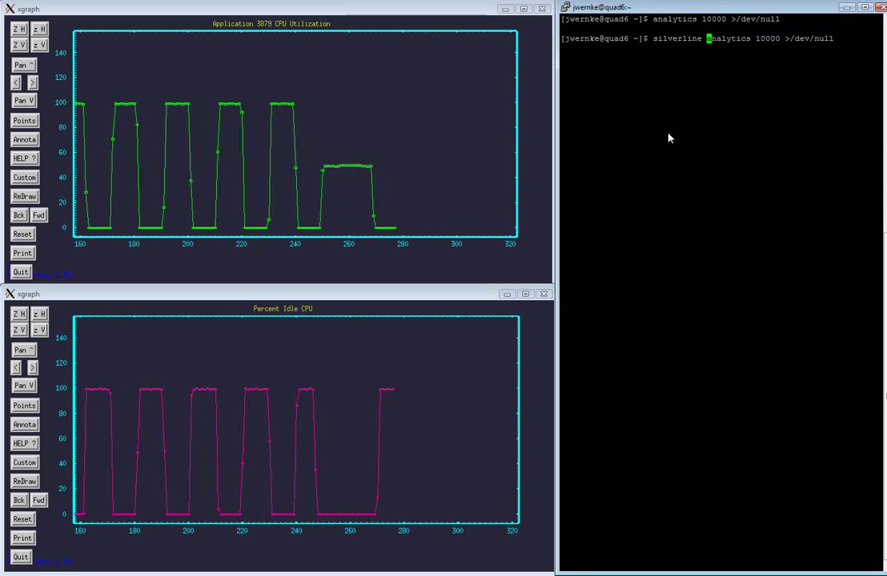
Run 'silverline analytics 10000 >/dev/null'; application CPU stays near 100%, idle near 0
key("Return")
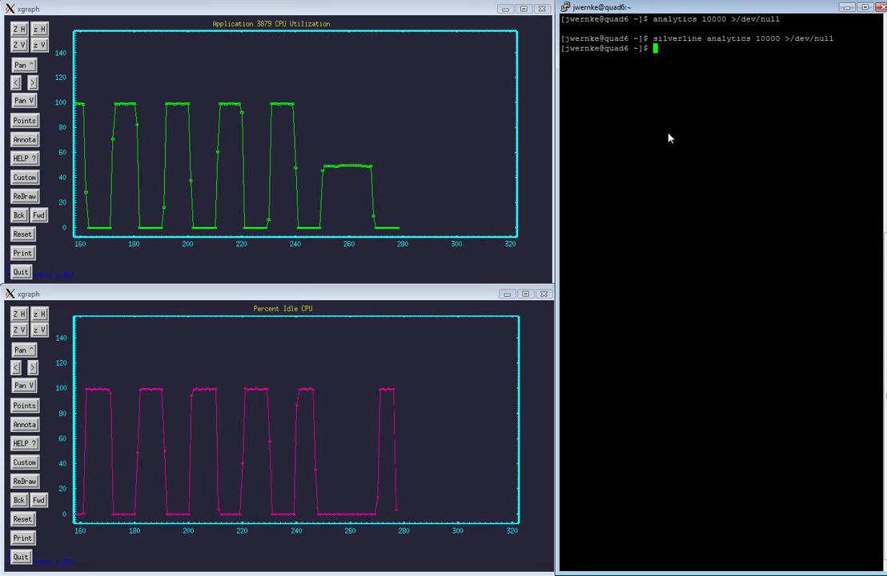